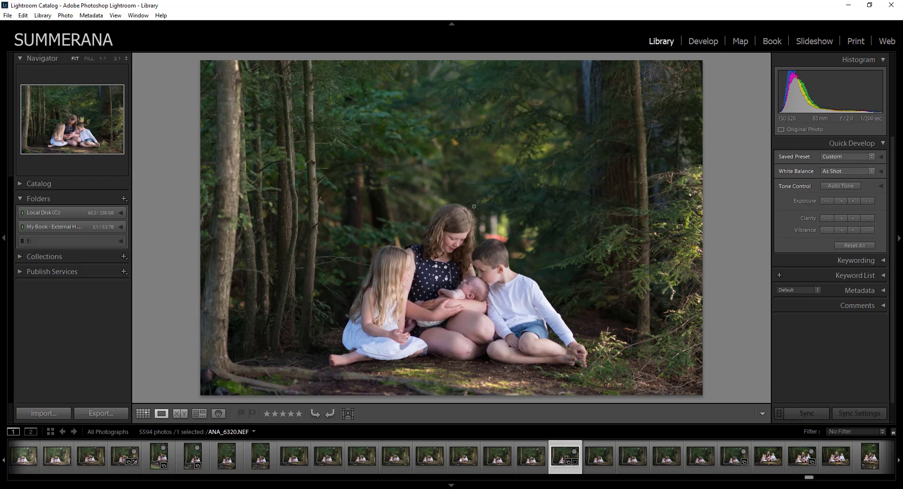
# Step: Open the selected photo ANA_6320.NEF for developing and set its Camera Calibration profile to Camera Vivid
pyautogui.click(700, 41)
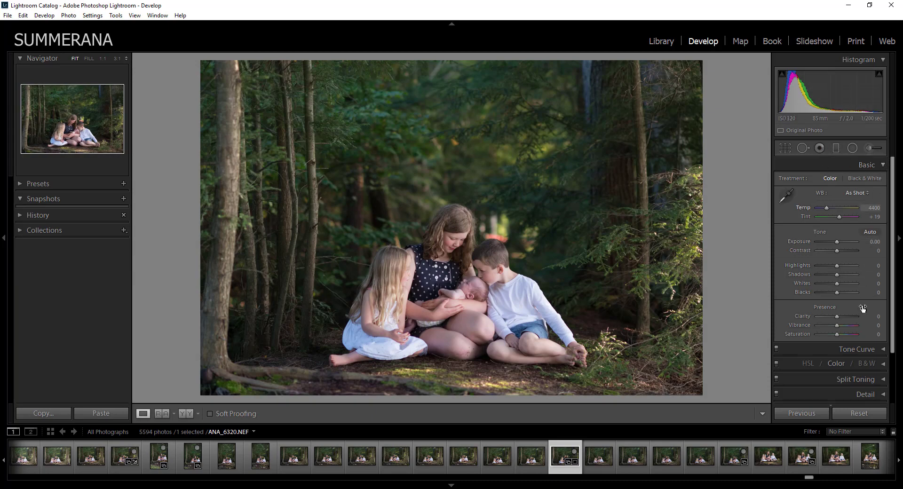
pyautogui.click(883, 165)
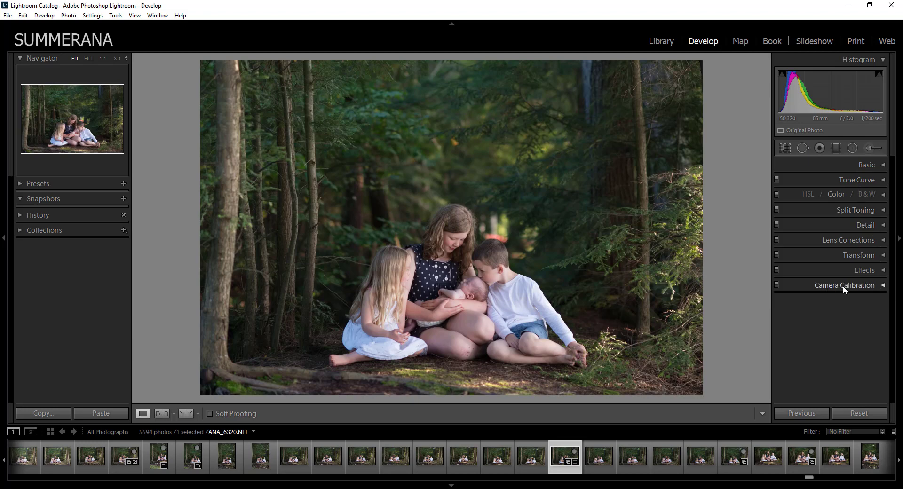
pyautogui.click(884, 286)
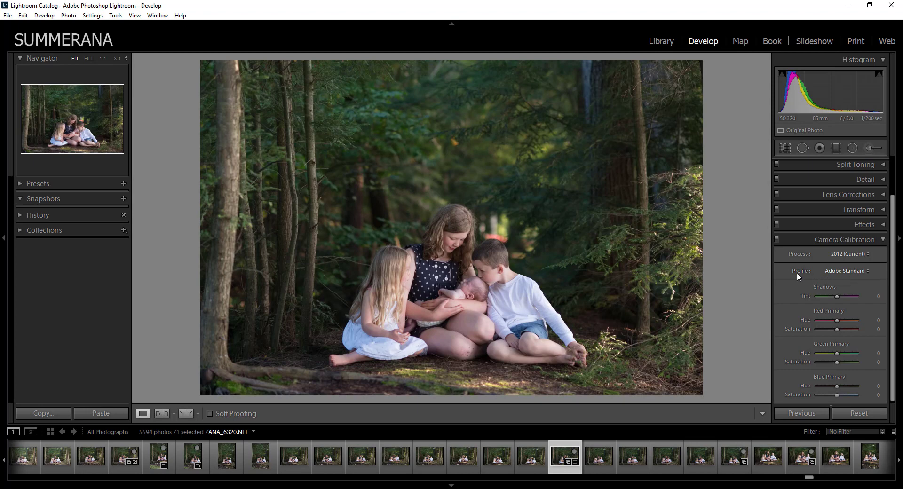
pyautogui.click(867, 274)
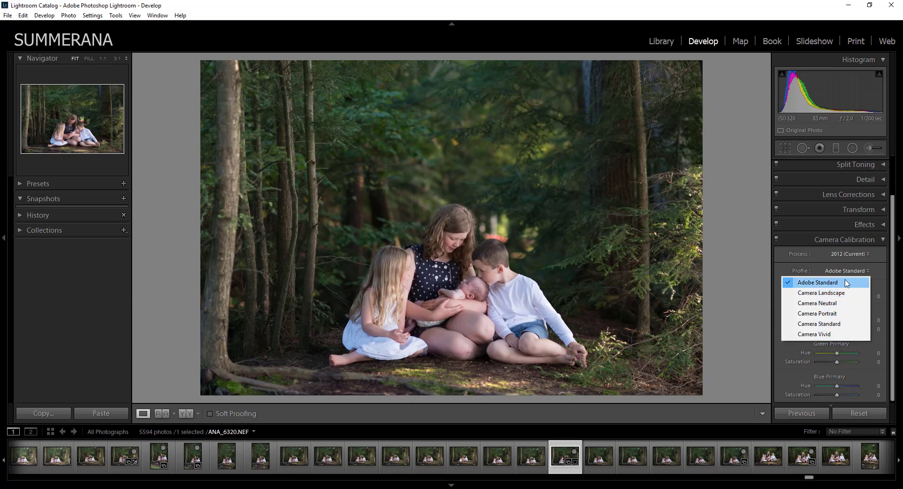
pyautogui.click(815, 335)
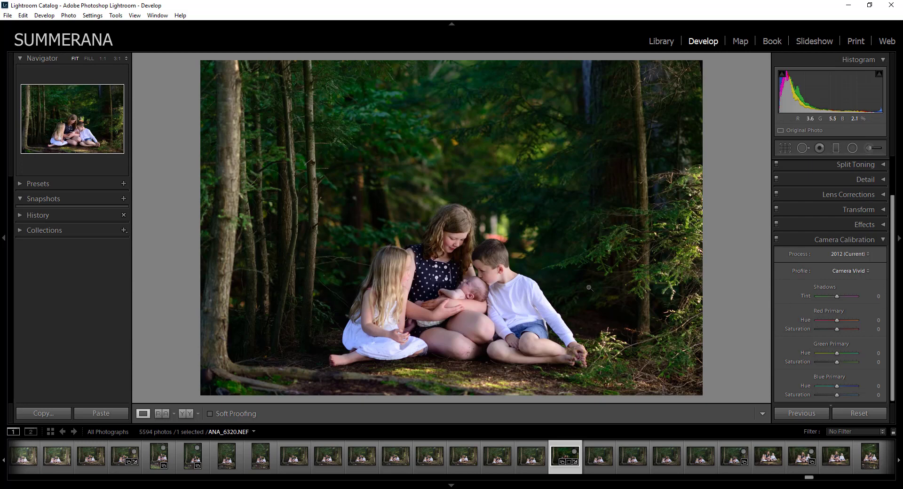
pyautogui.click(843, 244)
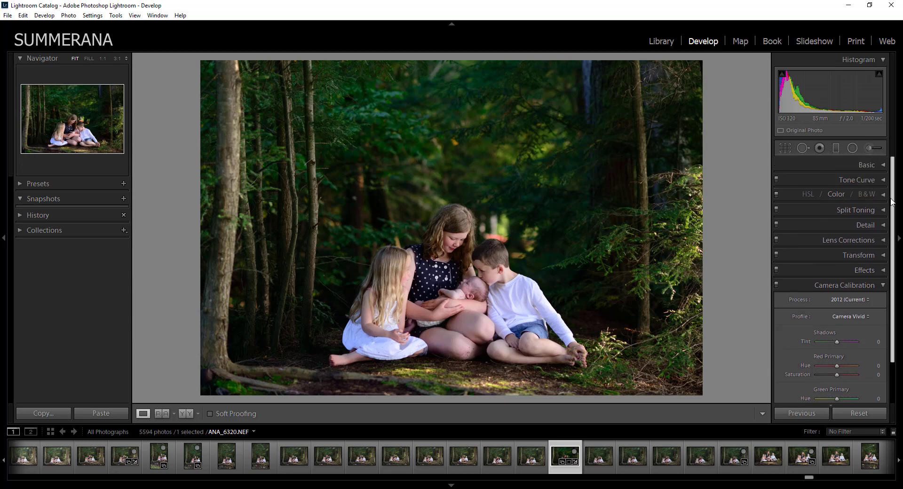
pyautogui.click(868, 165)
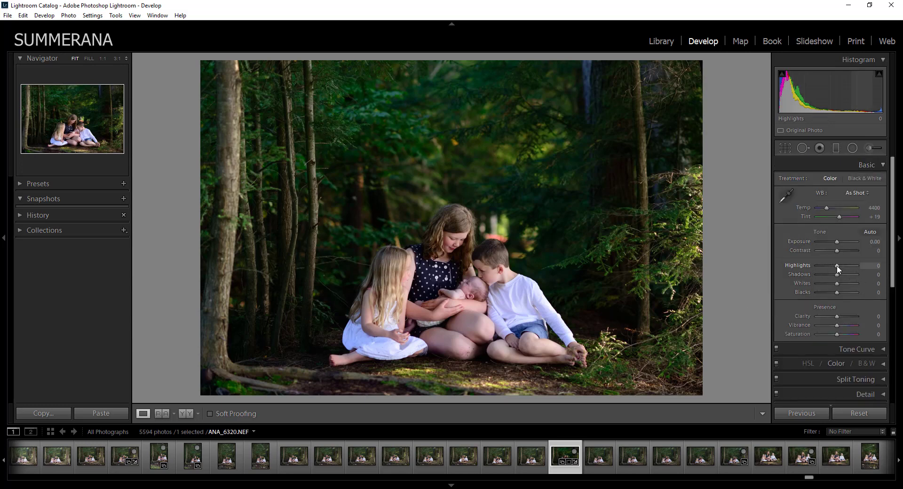
pyautogui.moveTo(837, 275); pyautogui.dragTo(837, 267)
pyautogui.scroll(-8, 884, 198)
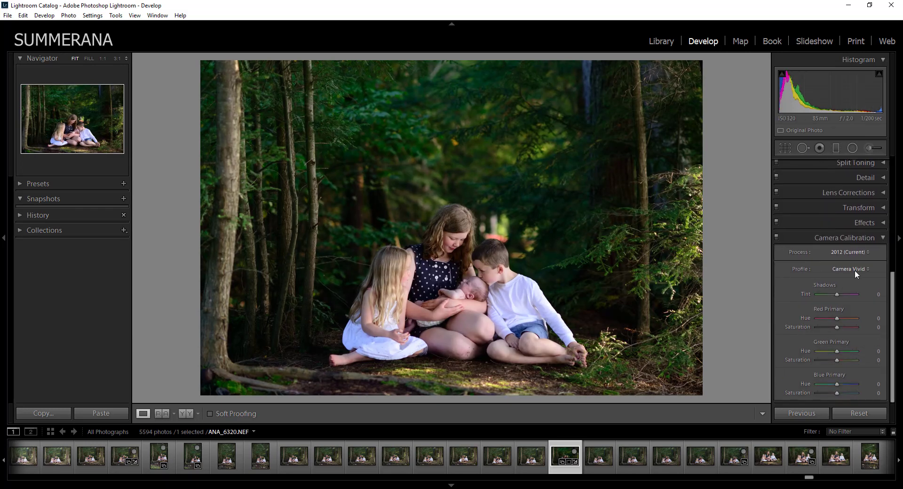
# Step: Try the Camera Landscape, Camera Portrait and Camera Standard profiles on ANA_6320.NEF, and return it to Camera Vivid
pyautogui.click(861, 269)
pyautogui.click(824, 292)
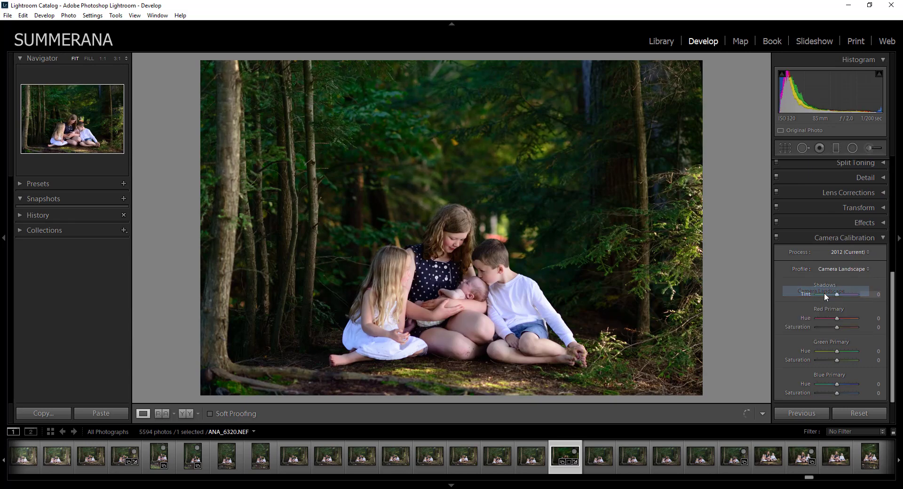
pyautogui.click(845, 269)
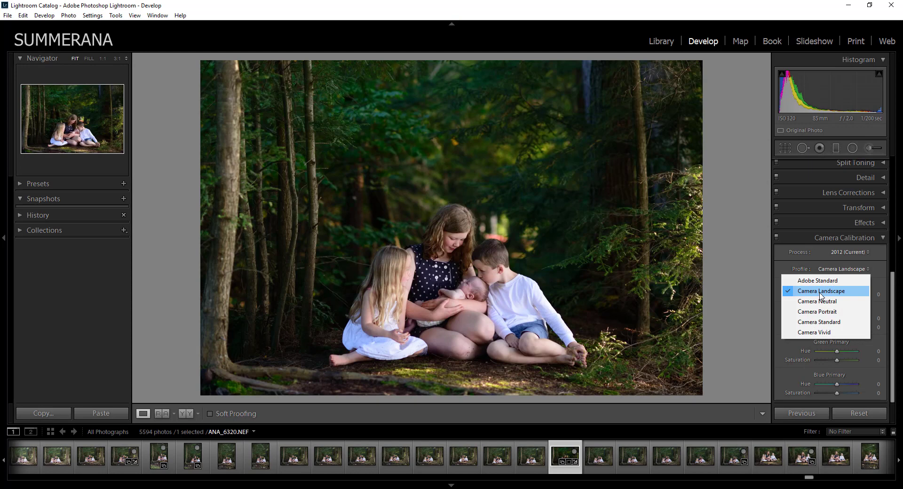
pyautogui.click(825, 311)
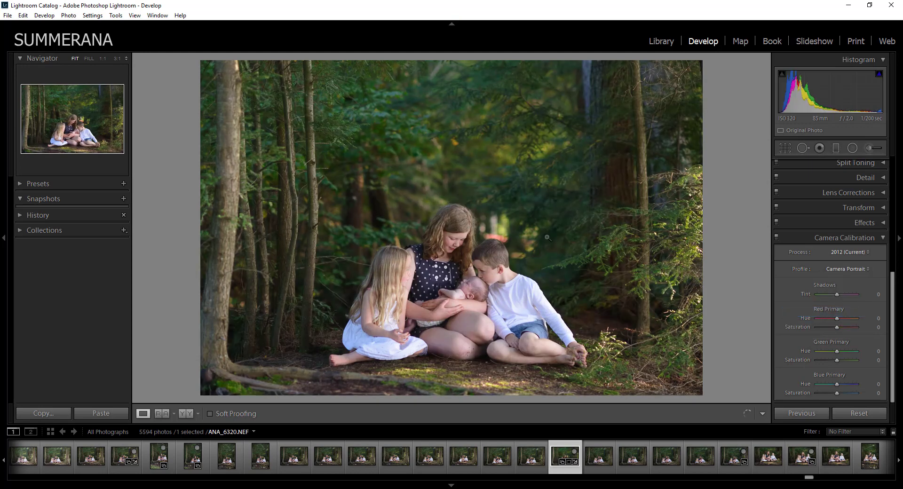
pyautogui.click(854, 266)
pyautogui.click(825, 321)
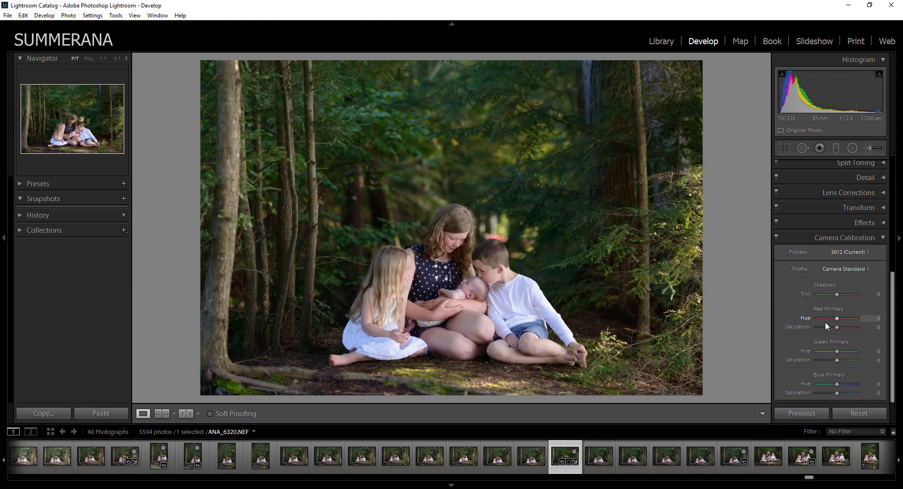
pyautogui.click(845, 269)
pyautogui.click(832, 334)
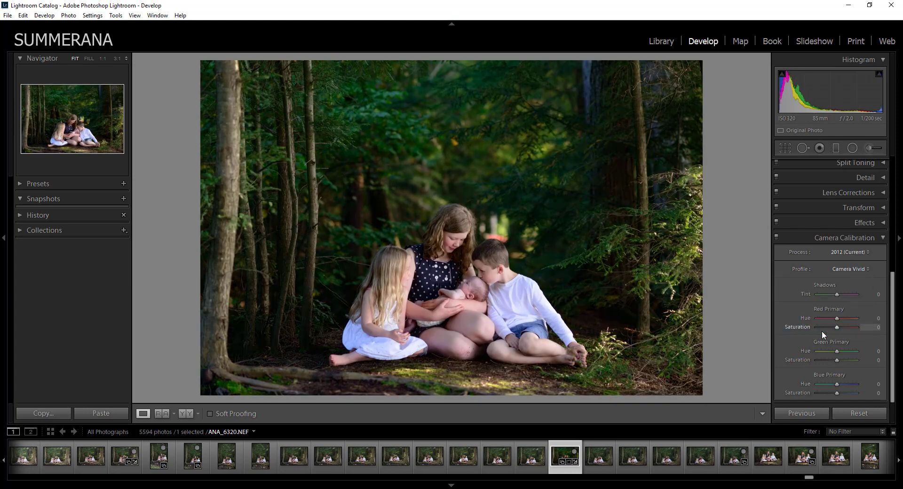
pyautogui.click(845, 270)
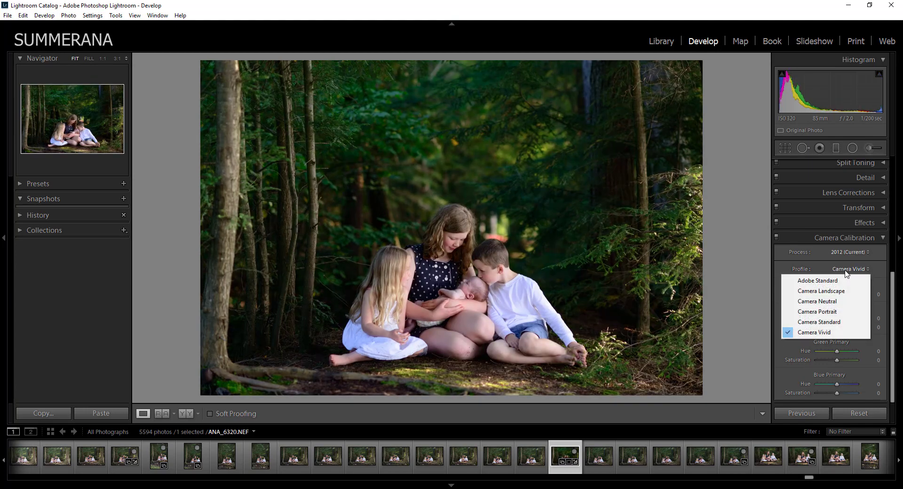
pyautogui.click(561, 460)
# Step: Open photo ANA_6307.NEF and set its camera profile to Camera Vivid
pyautogui.click(114, 456)
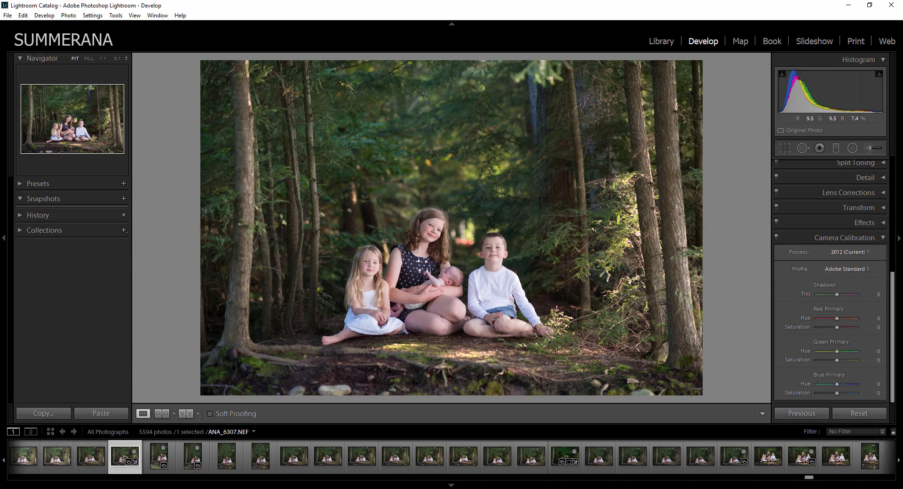
pyautogui.click(848, 270)
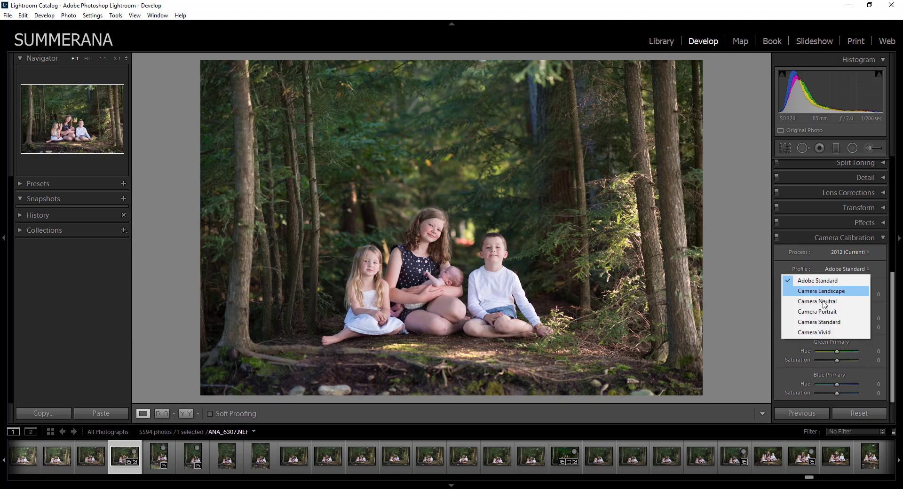
pyautogui.click(820, 332)
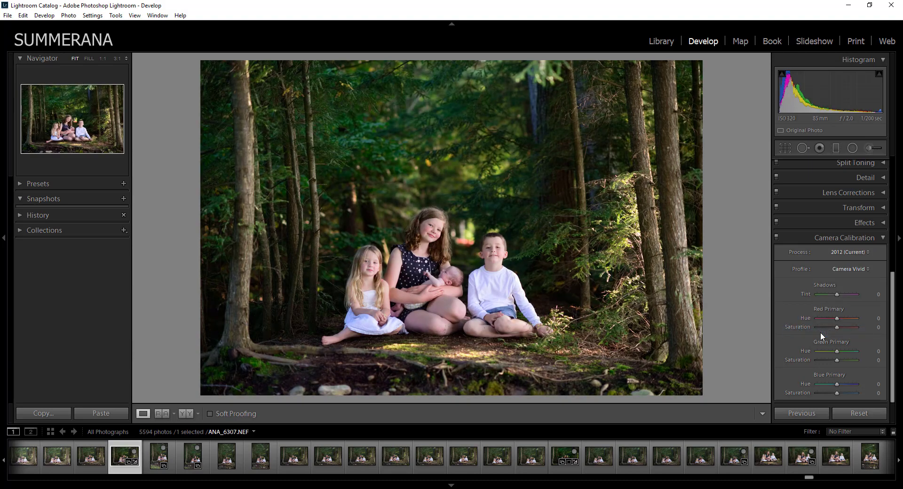
# Step: Try the Camera Landscape profile on ANA_6307.NEF and switch back to Camera Vivid for comparison
pyautogui.click(851, 269)
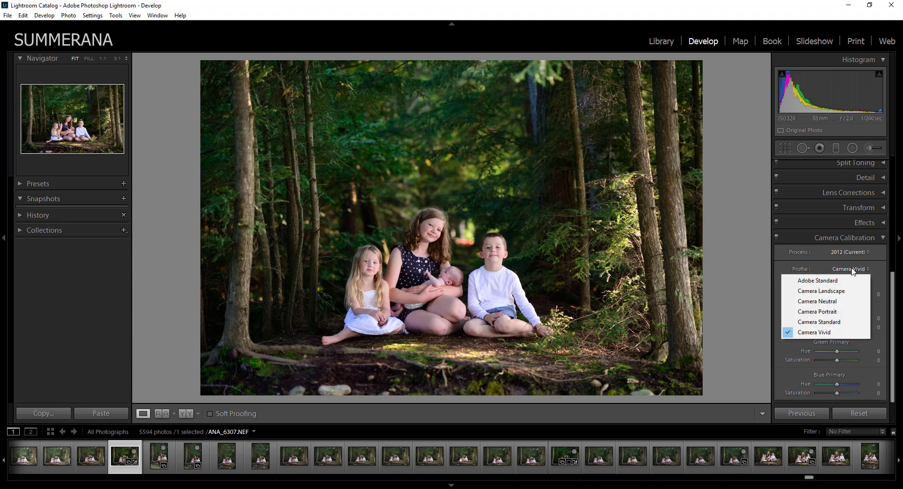
pyautogui.click(829, 292)
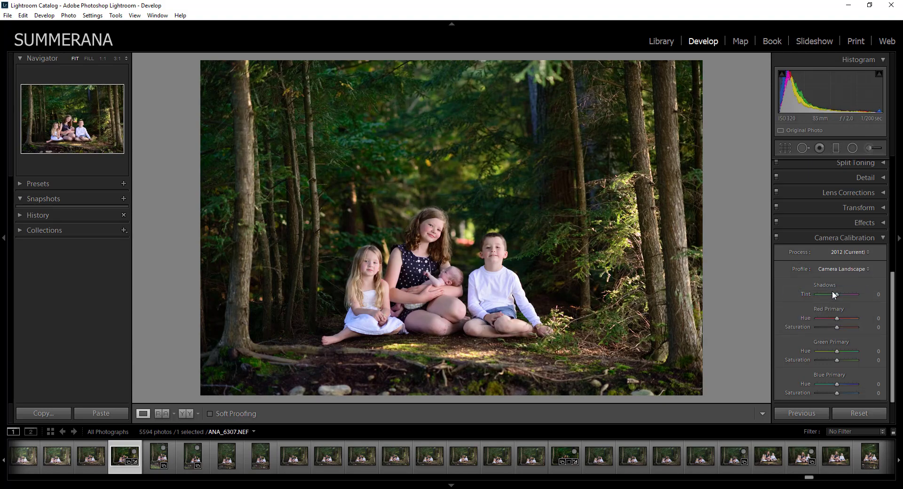
pyautogui.click(842, 268)
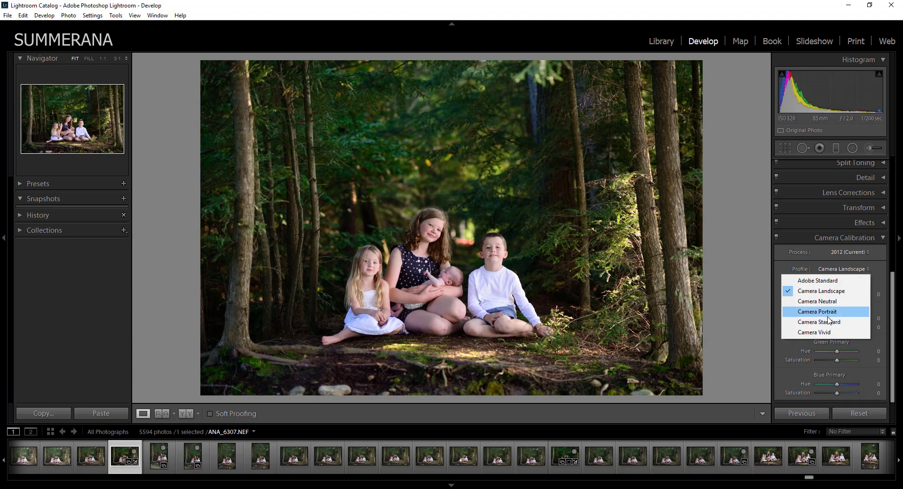
pyautogui.click(823, 332)
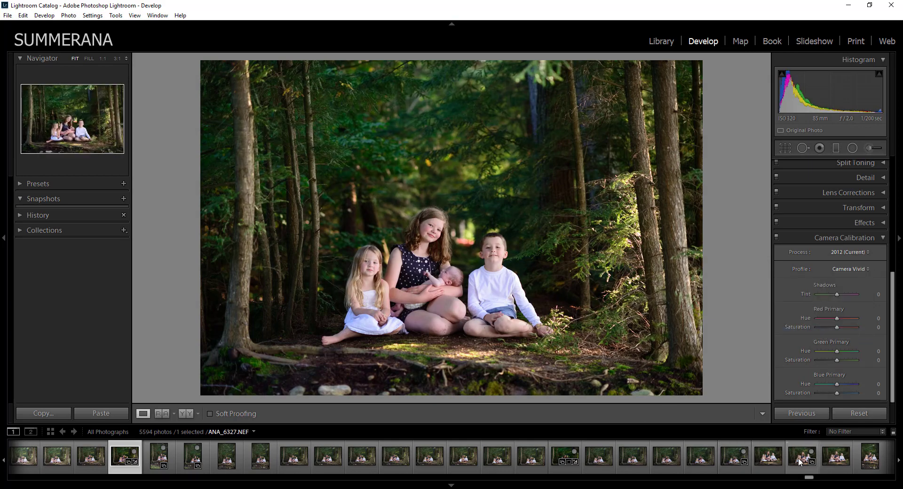
# Step: Open photo ANA_6325.NEF, try the Camera Landscape profile, and set its profile to Camera Vivid
pyautogui.click(735, 459)
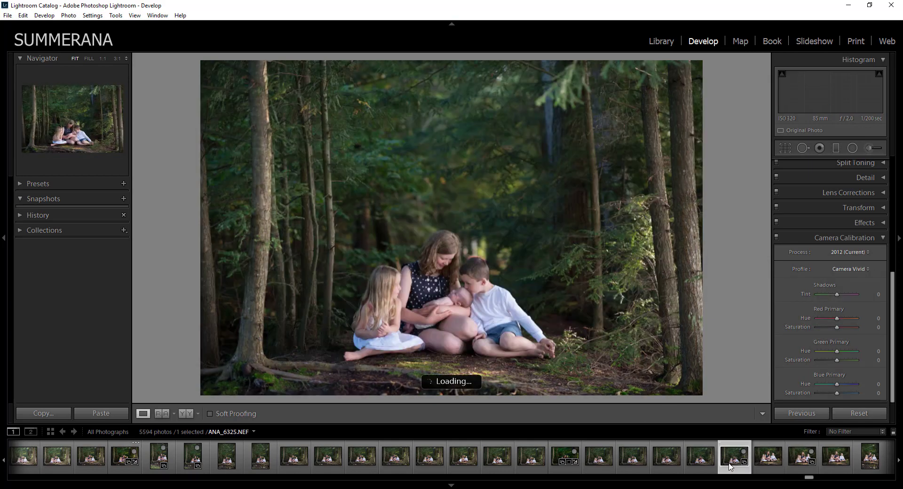
pyautogui.click(850, 270)
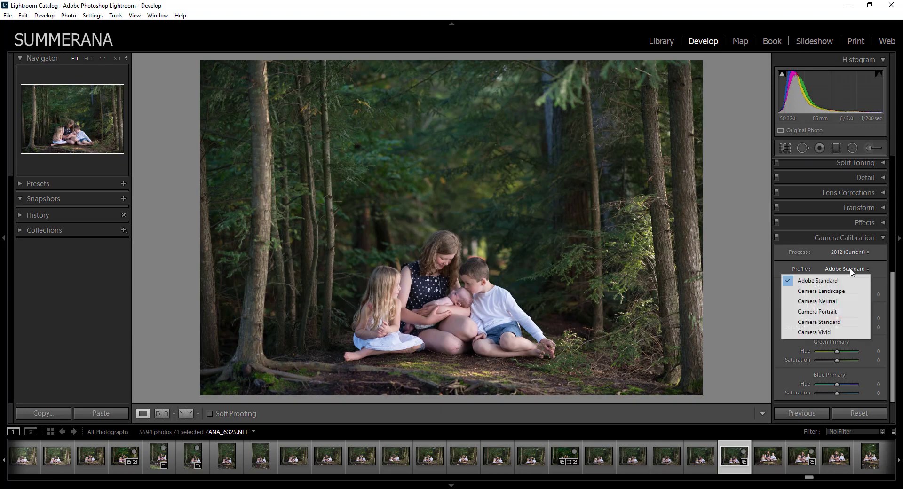
pyautogui.click(831, 291)
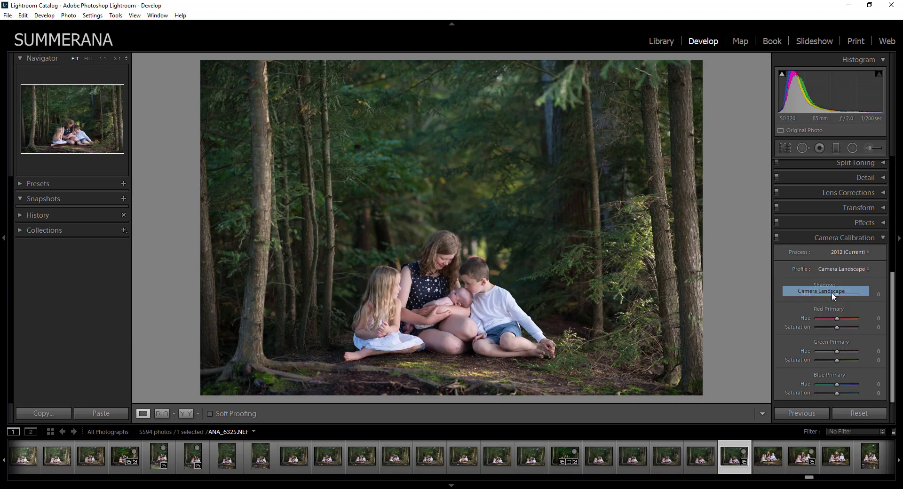
pyautogui.click(852, 267)
pyautogui.click(819, 331)
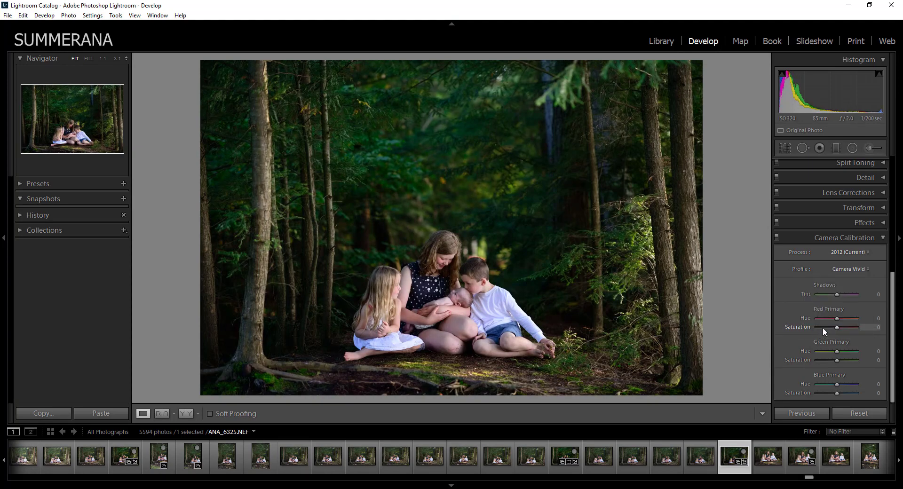
# Step: Open photo ANA_6327.NEF and apply the Camera Landscape profile, followed by Camera Vivid, to compare them
pyautogui.click(801, 460)
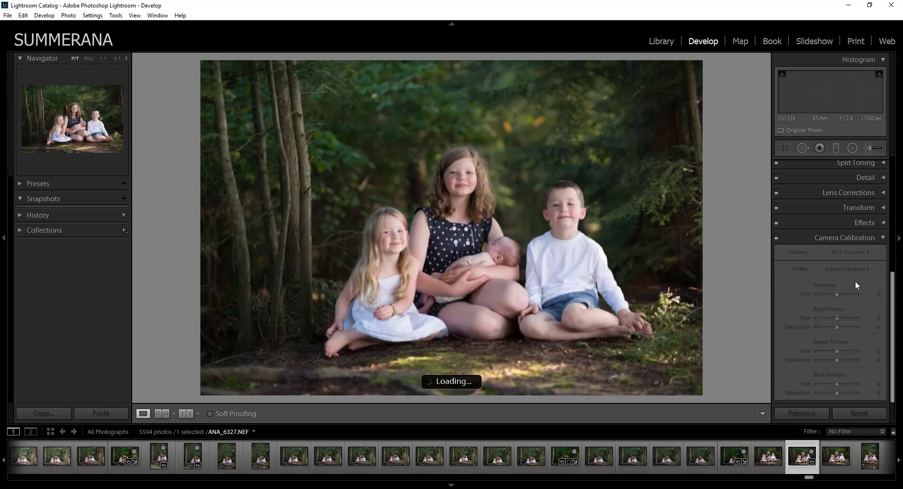
pyautogui.click(854, 268)
pyautogui.click(822, 291)
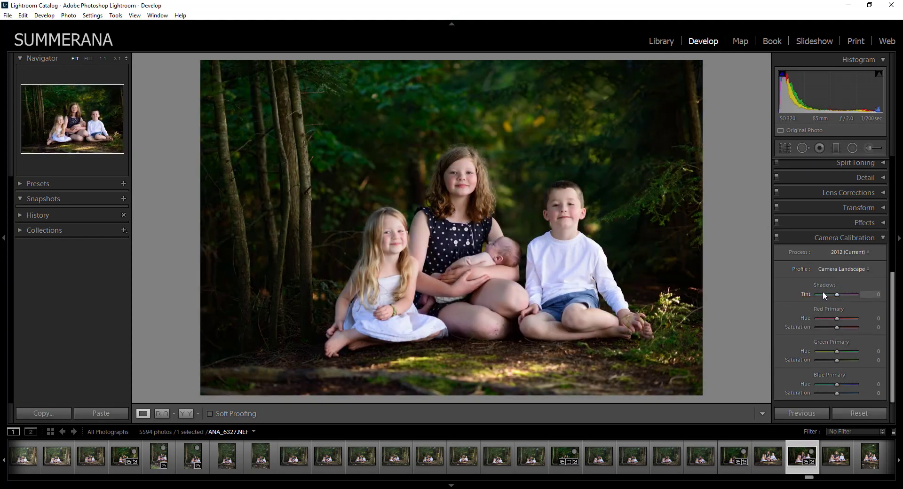
pyautogui.click(860, 270)
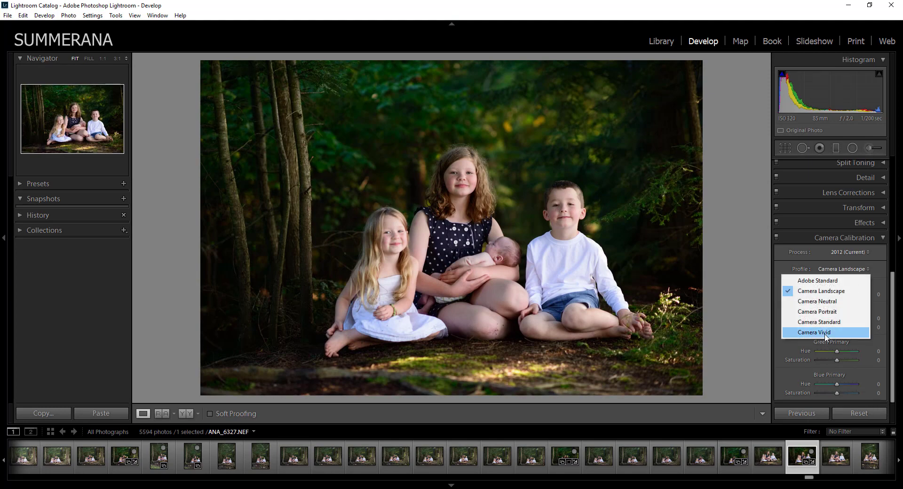
pyautogui.click(832, 332)
# Step: Try the Camera Portrait and Camera Standard profiles on ANA_6327.NEF, and return it to Camera Vivid
pyautogui.click(857, 272)
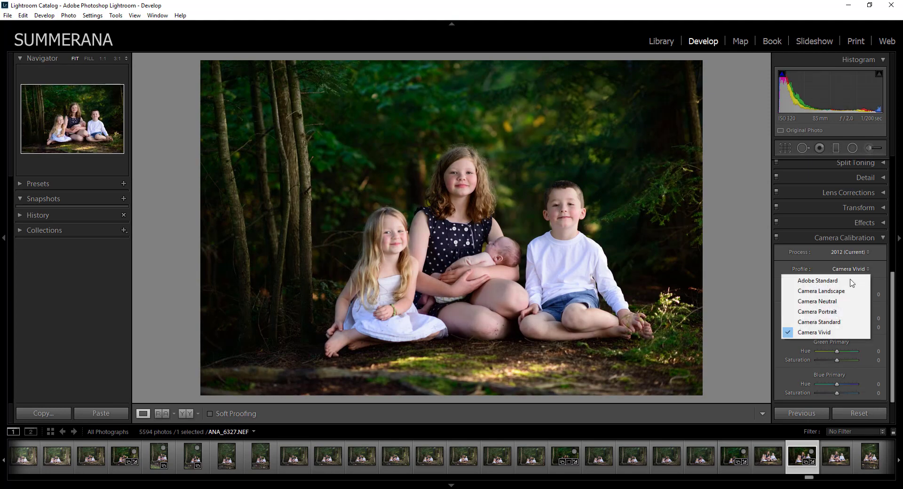
pyautogui.click(823, 312)
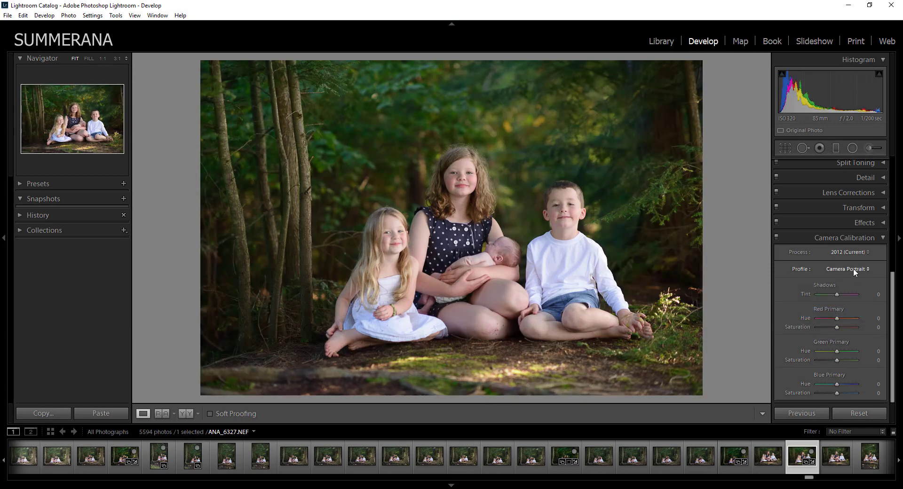
pyautogui.click(853, 269)
pyautogui.click(828, 321)
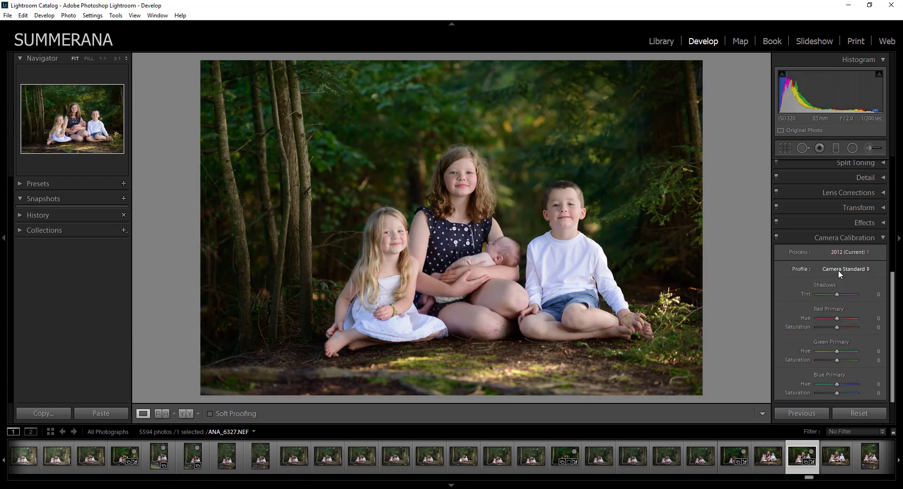
pyautogui.click(838, 270)
pyautogui.click(826, 333)
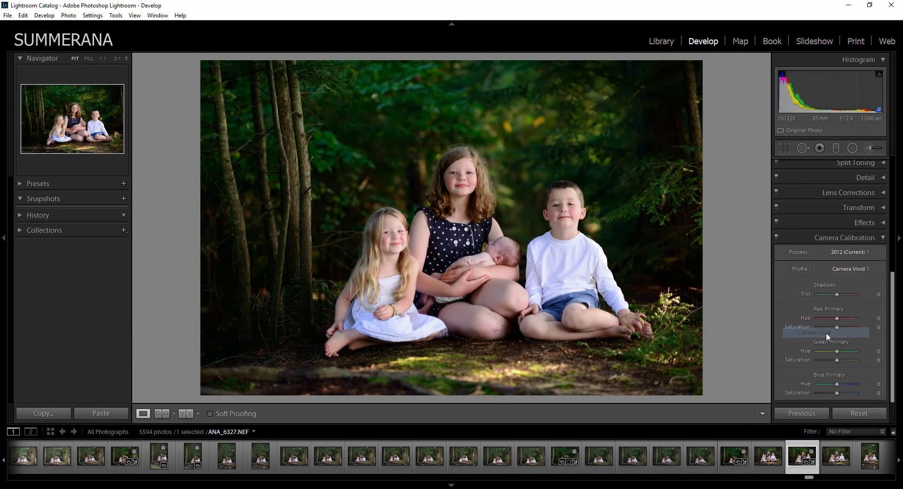
# Step: Apply the Camera Landscape profile to ANA_6327.NEF once more and reset its profile to Adobe Standard
pyautogui.click(840, 270)
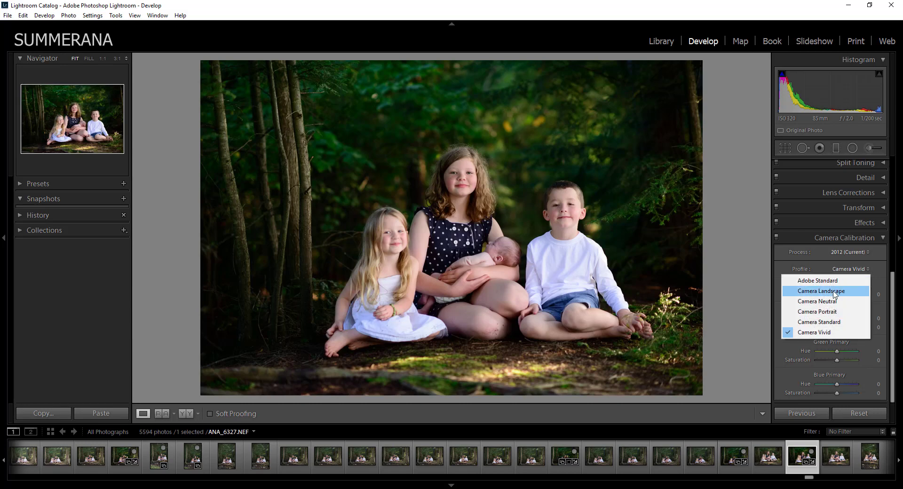
pyautogui.click(835, 292)
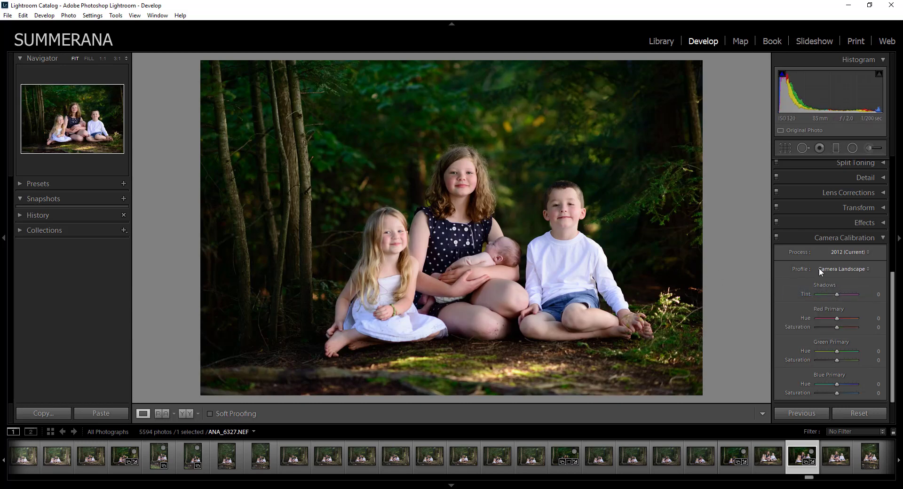
pyautogui.click(821, 269)
pyautogui.click(824, 281)
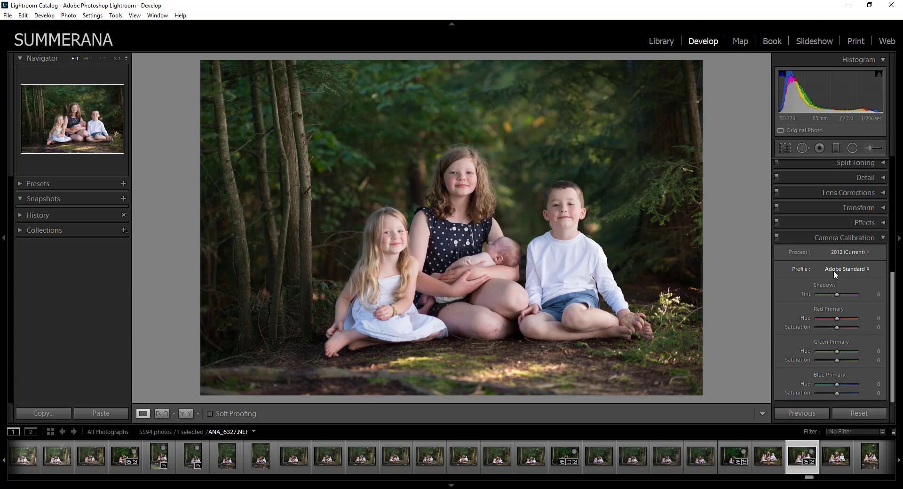
# Step: Set the Camera Calibration profile of ANA_6327.NEF to Camera Landscape
pyautogui.click(840, 270)
pyautogui.click(831, 291)
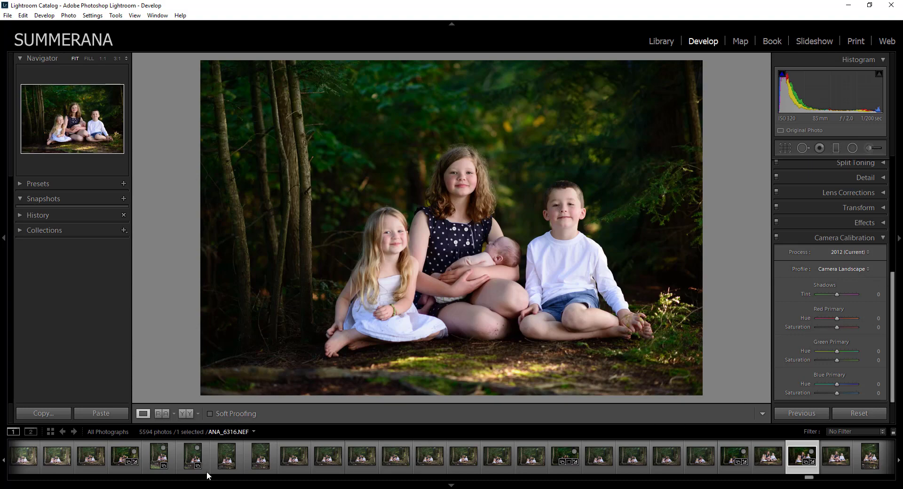
# Step: Open photo ANA_6320.NEF and try the Adobe Standard profile, followed by Camera Standard, to compare them
pyautogui.click(557, 455)
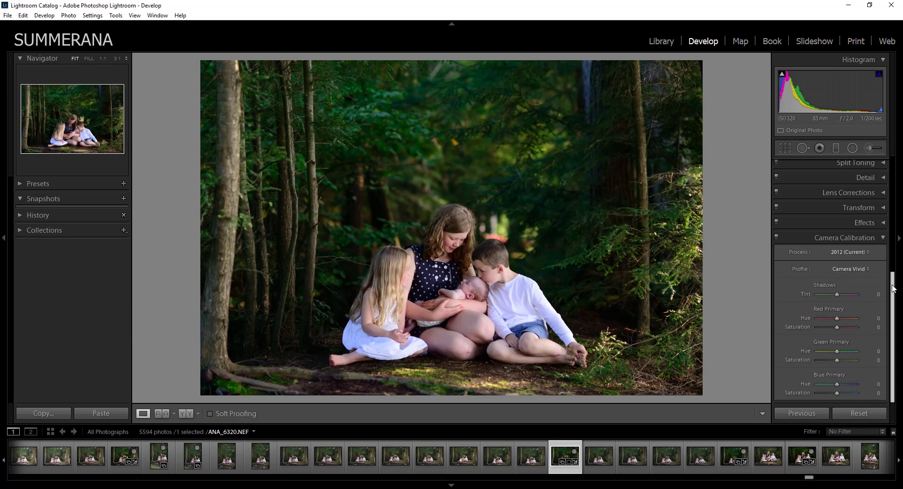
pyautogui.click(859, 270)
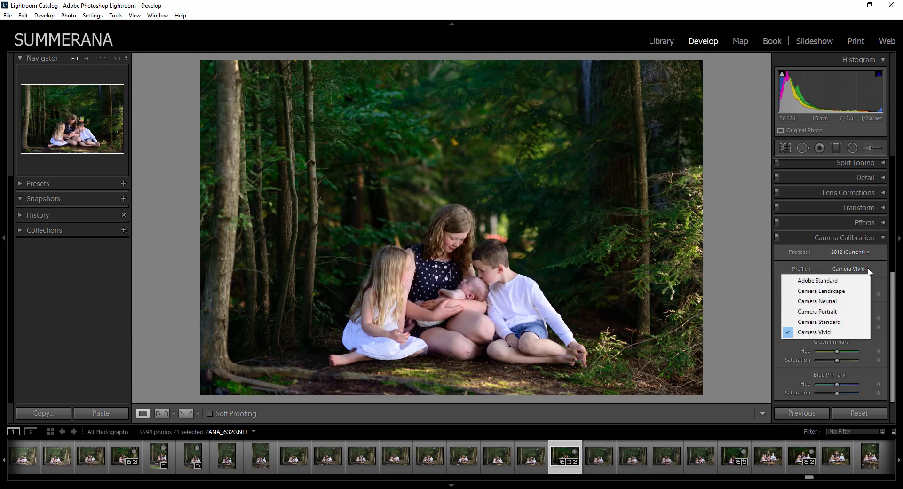
pyautogui.click(894, 283)
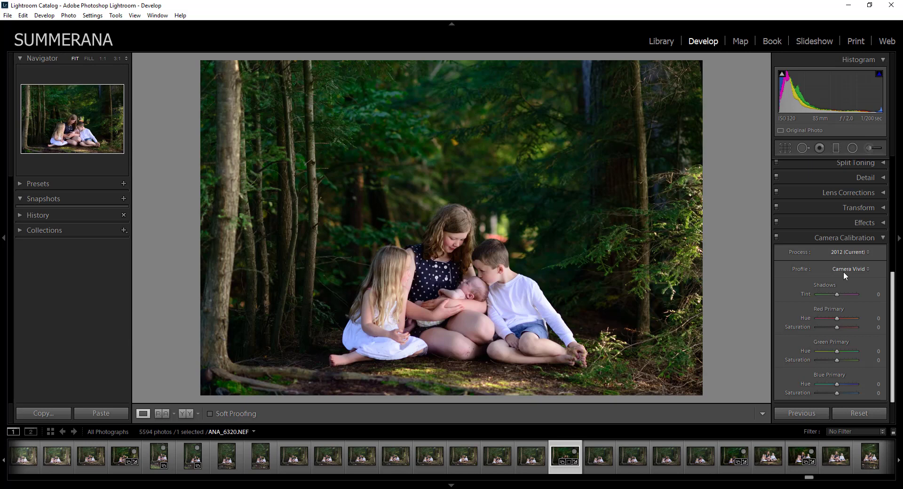
pyautogui.click(865, 270)
pyautogui.click(848, 282)
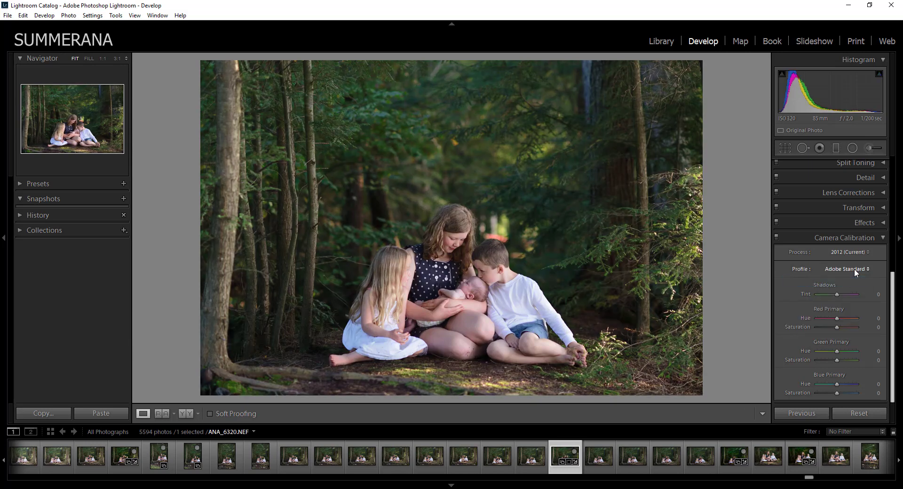
pyautogui.click(854, 269)
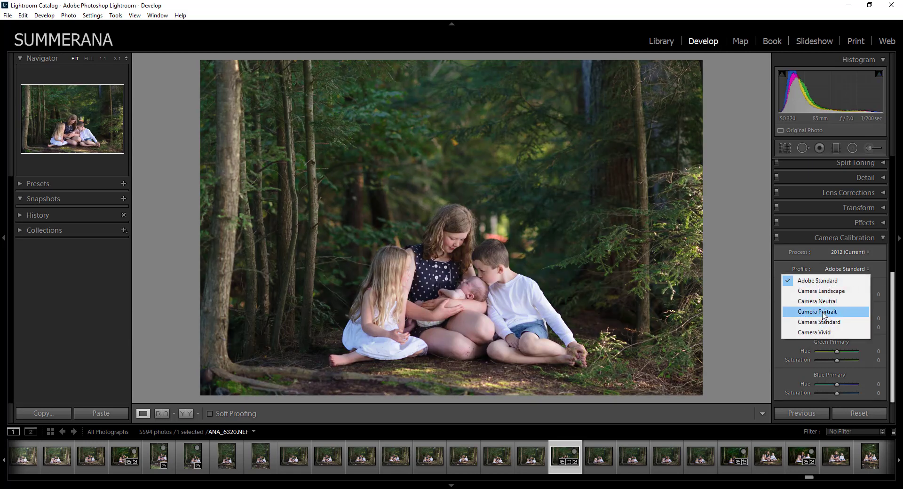
pyautogui.click(823, 322)
# Step: Compare the Camera Landscape and Camera Vivid profiles on ANA_6320.NEF, and set its profile to Camera Landscape
pyautogui.click(844, 270)
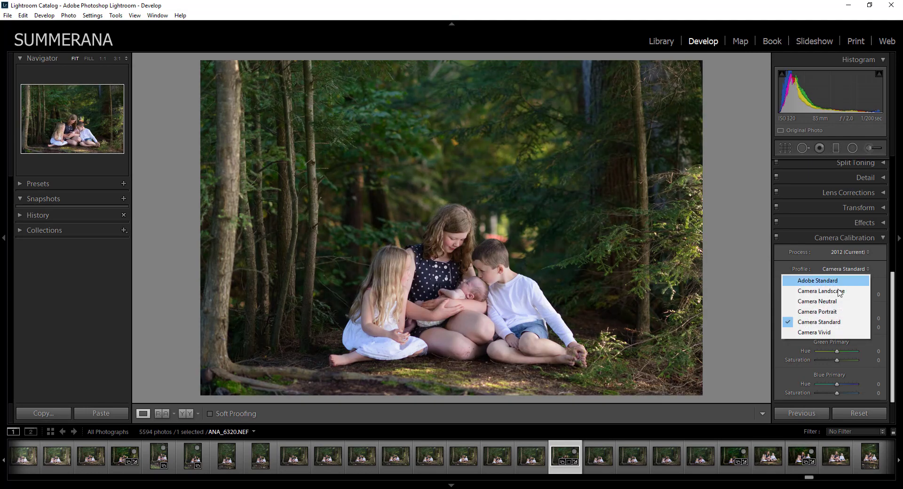
pyautogui.click(841, 291)
pyautogui.click(848, 269)
pyautogui.click(842, 332)
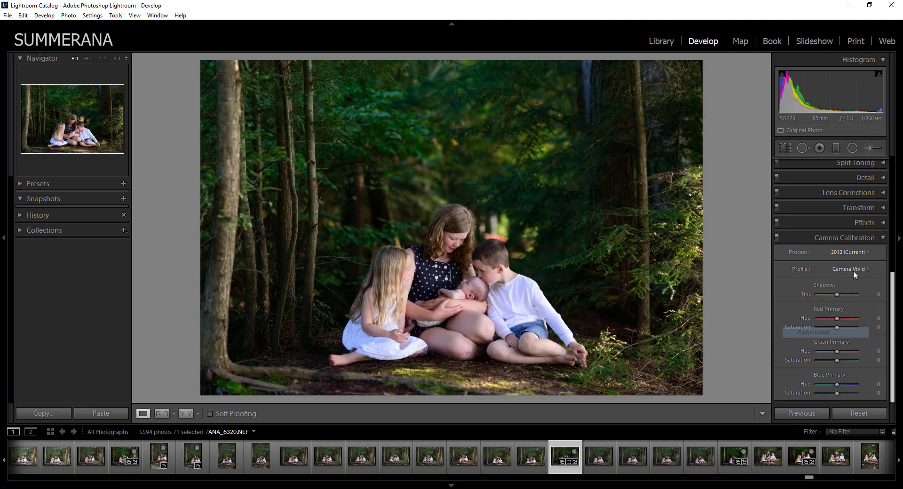
pyautogui.click(853, 270)
pyautogui.click(840, 293)
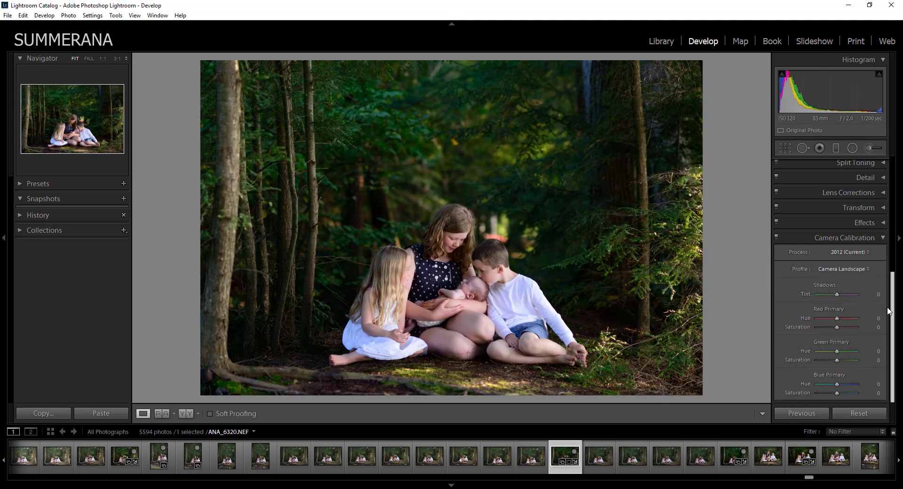